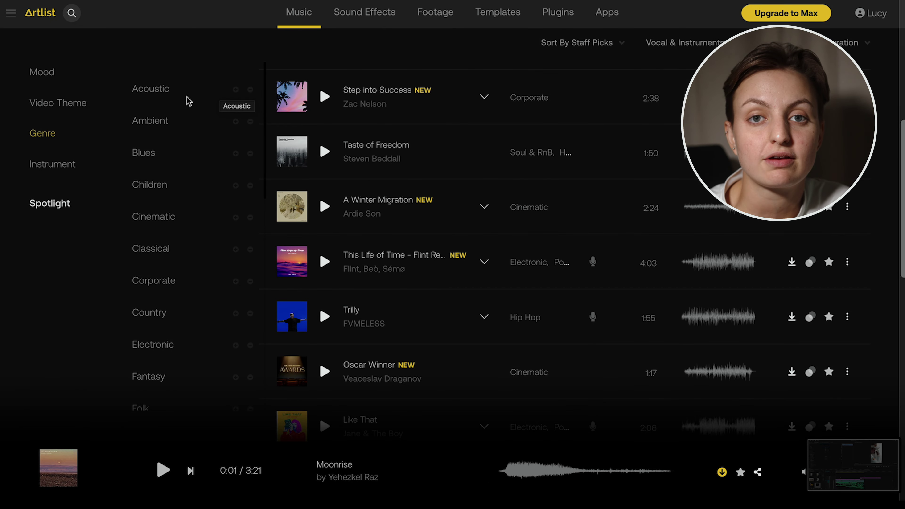
Scroll down through Artlist's Music > Genre filter list
scroll(170, 324, "down", 15)
Filter Artlist music to the Cinematic, Ambient and Electronic genres
scroll(150, 199, "up", 10)
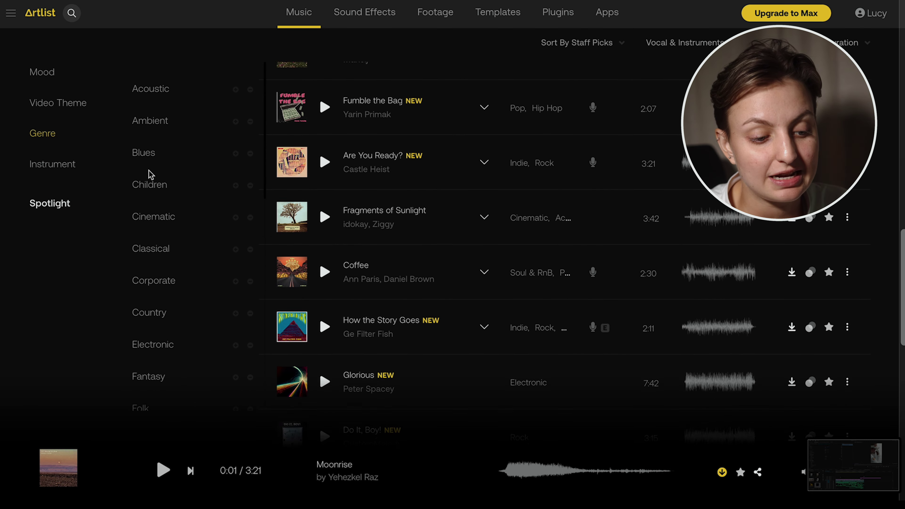
left_click(151, 219)
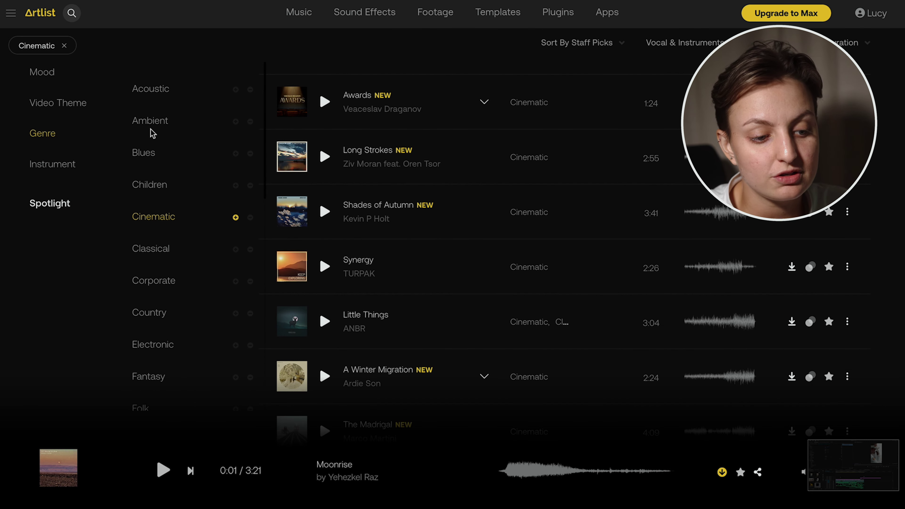
left_click(149, 121)
scroll(164, 251, "down", 2)
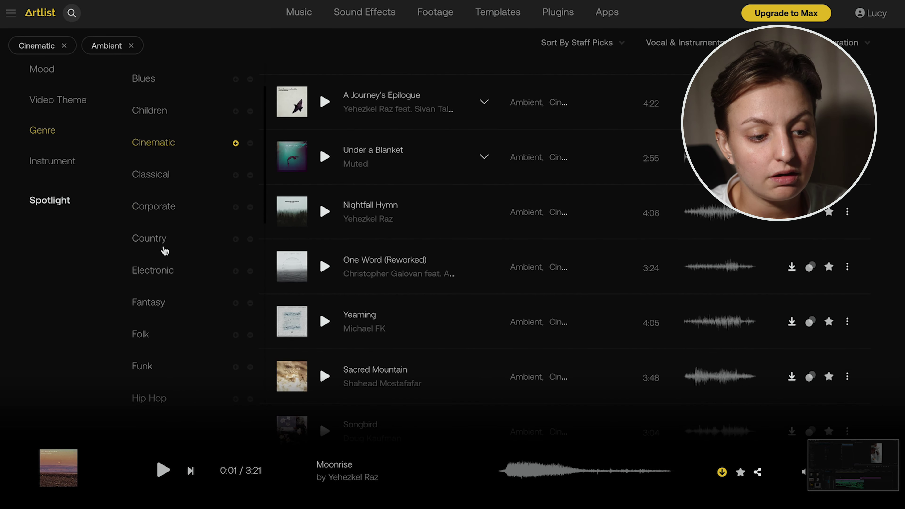
left_click(148, 278)
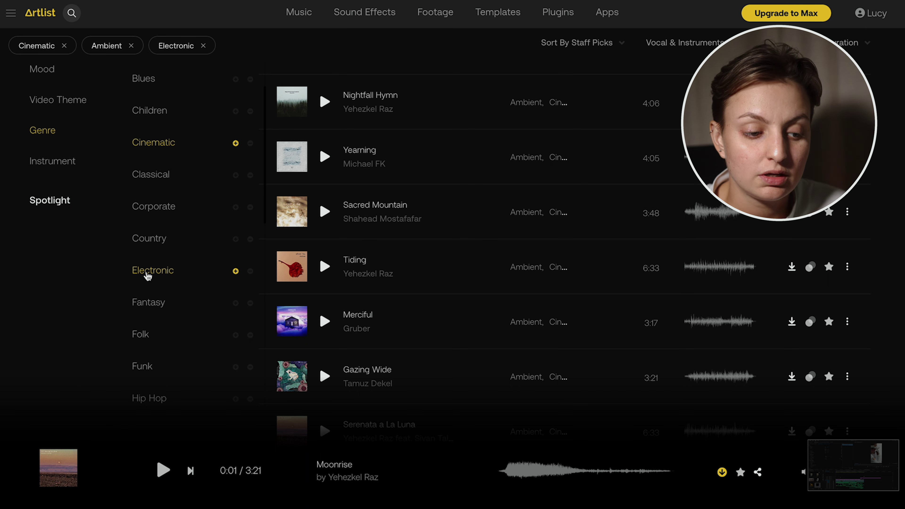
Narrow the tracks to the Documentary video theme and preview Moonrise
left_click(57, 106)
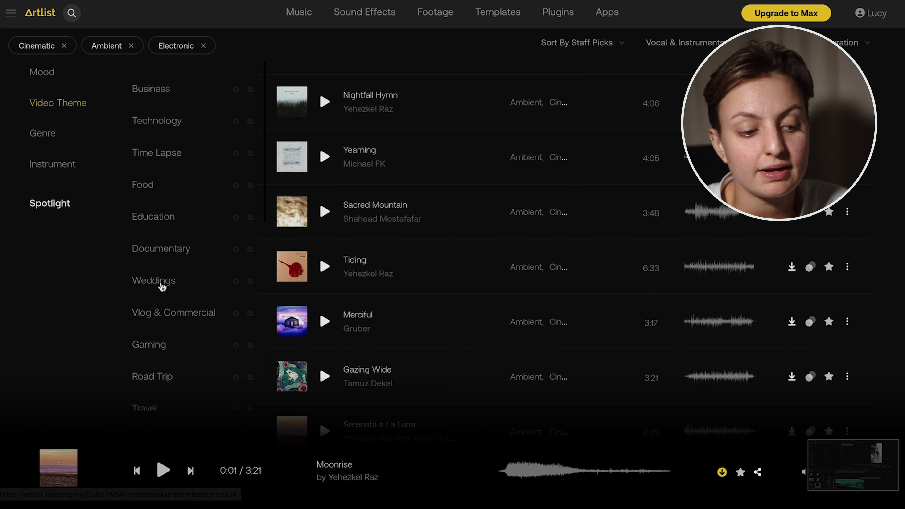
left_click(161, 249)
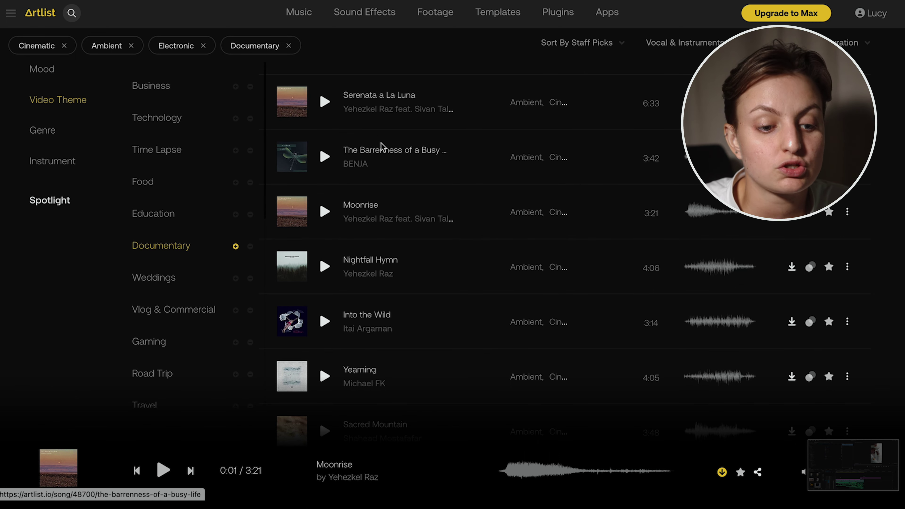
left_click(299, 220)
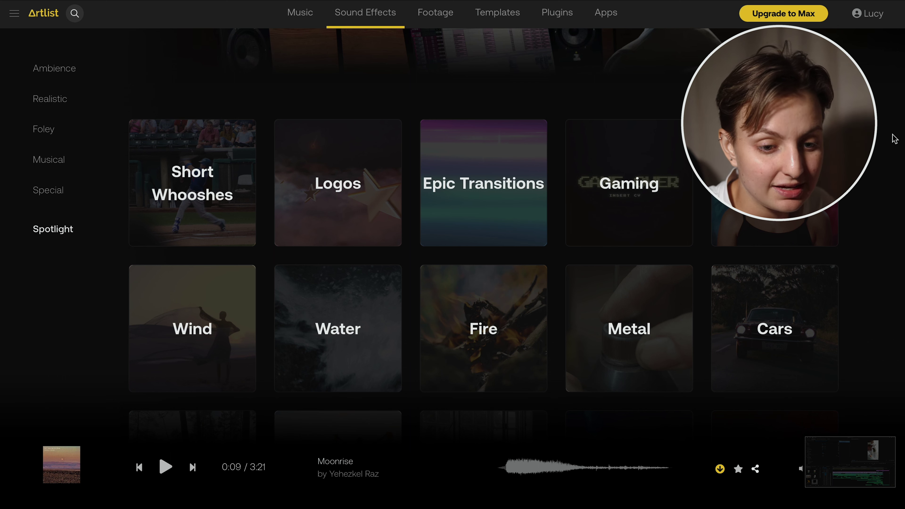
Search sound effects for 'golf' and preview Sportsmanship - Golf Teeing Off
scroll(876, 135, "down", 2)
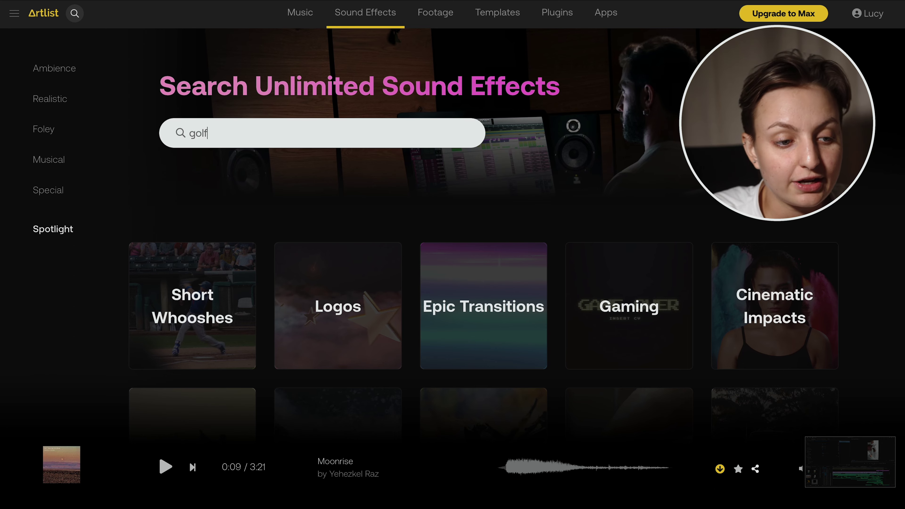
key("Return")
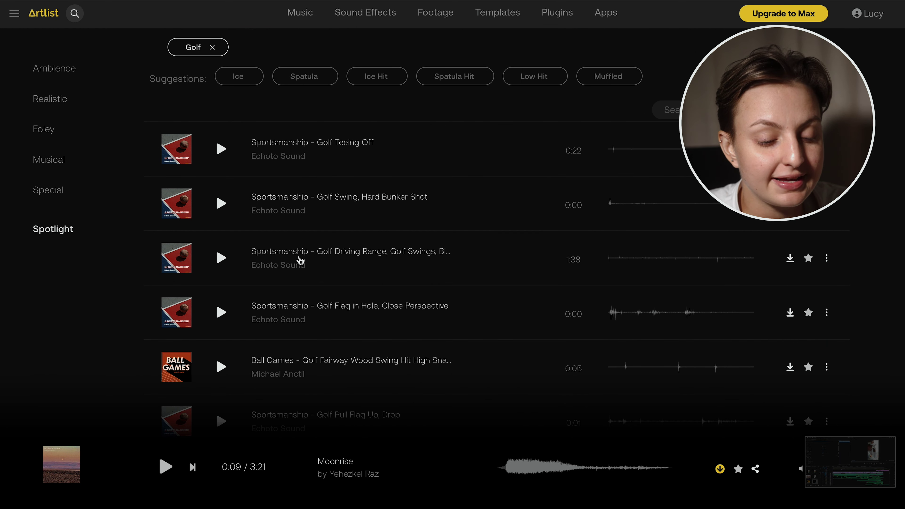
scroll(300, 260, "down", 3)
scroll(300, 260, "up", 3)
left_click(221, 150)
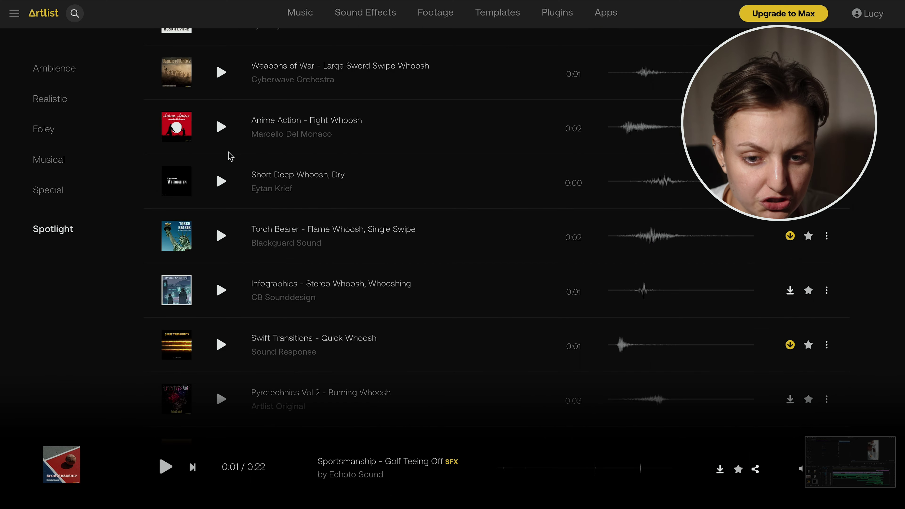
Enter 'metall' in the Artlist Sound Effects search box
scroll(229, 155, "down", 5)
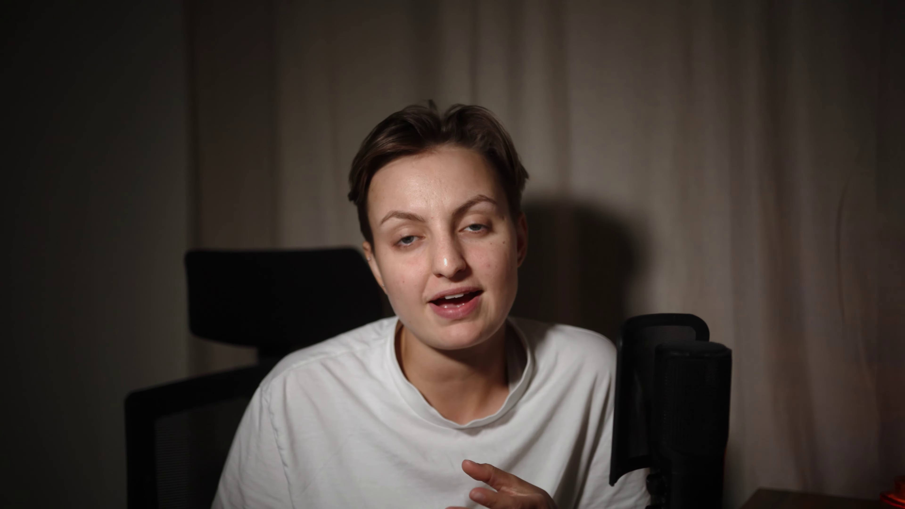
type("a")
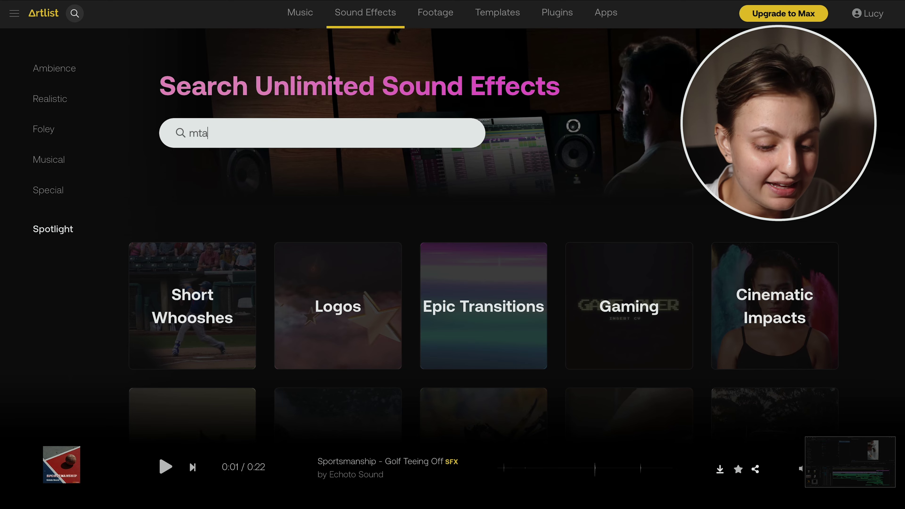
type("tall")
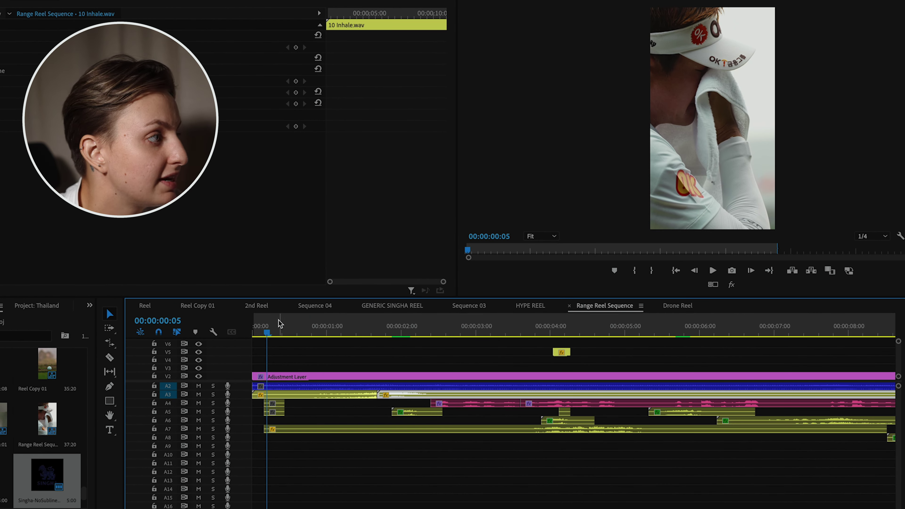
key("Home")
key("space")
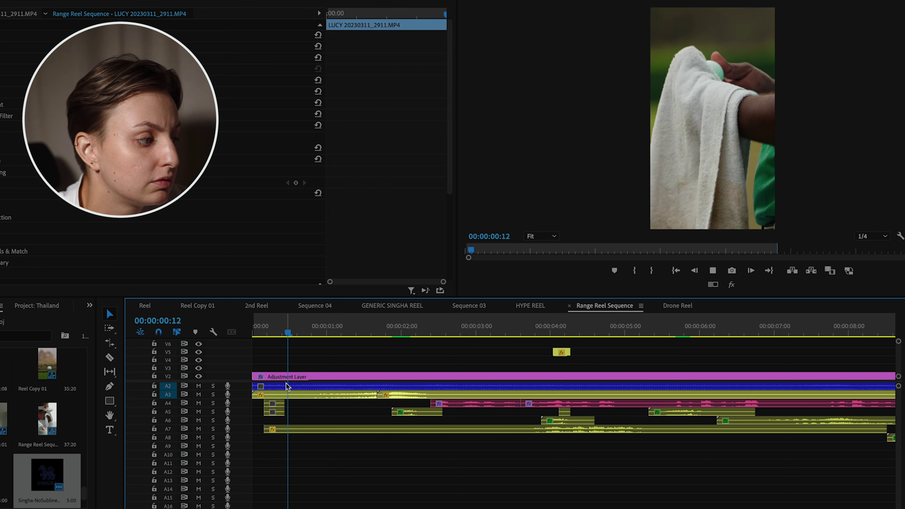
key("space")
left_click(419, 415)
scroll(419, 415, "up", 2)
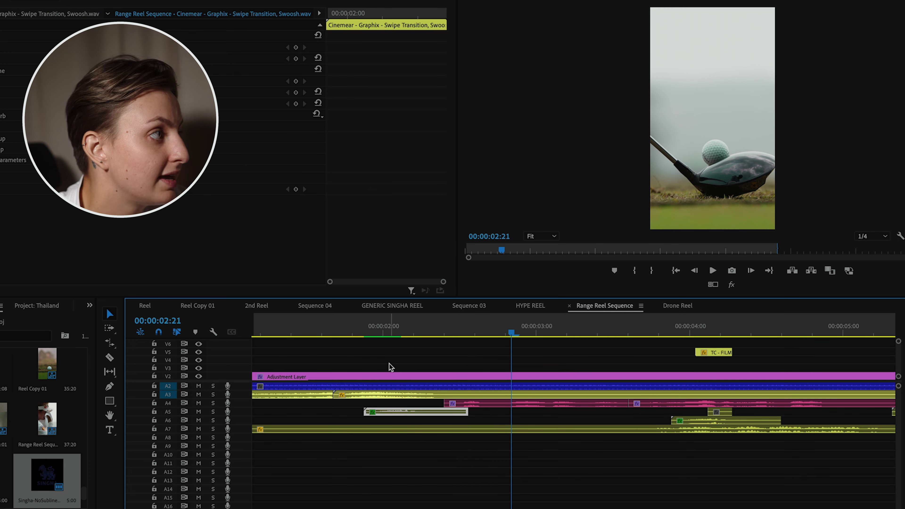
left_click(371, 330)
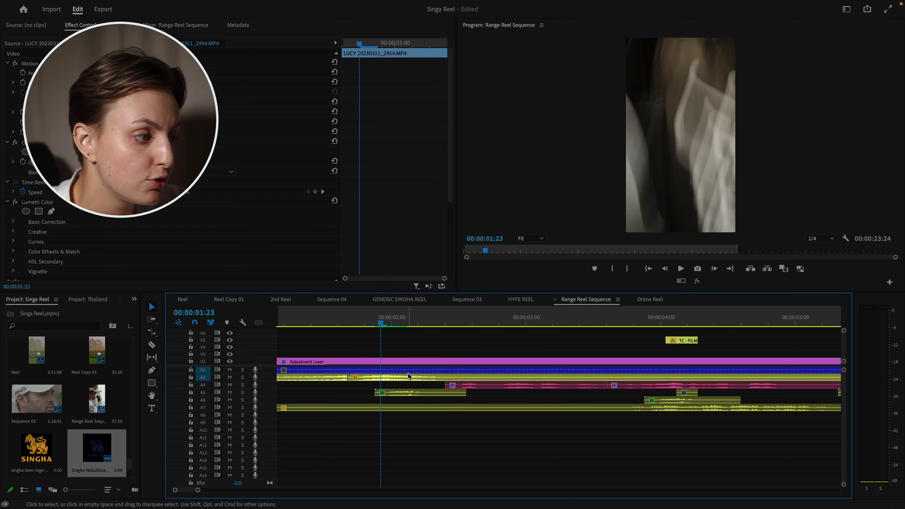
key("space")
left_click_drag(388, 318, 344, 323)
key("space")
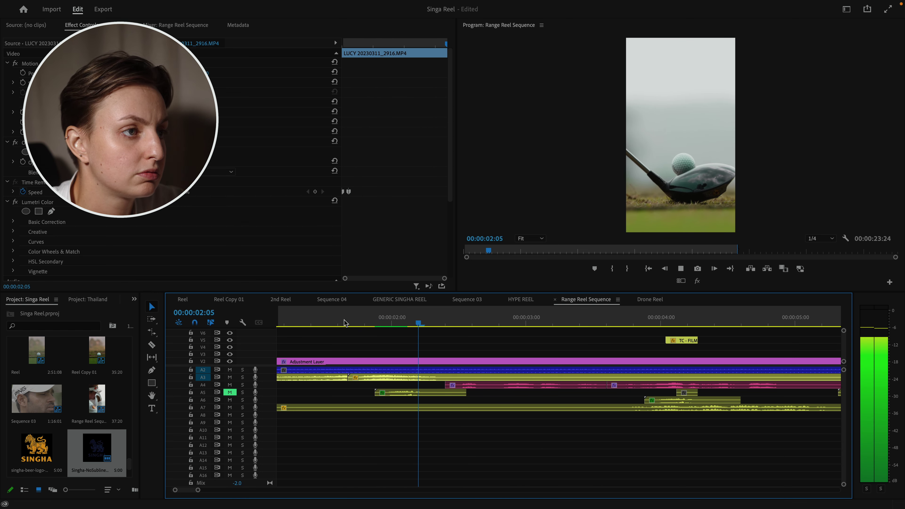
left_click(229, 392)
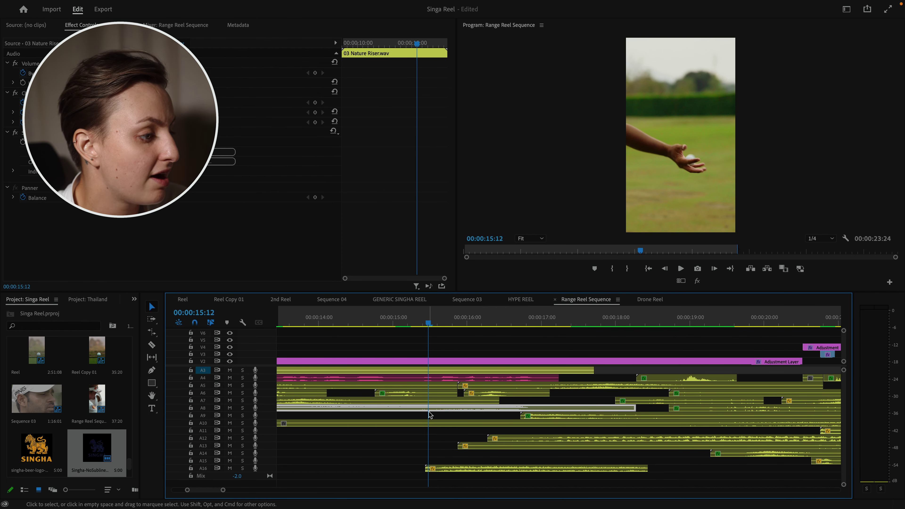
left_click(538, 416)
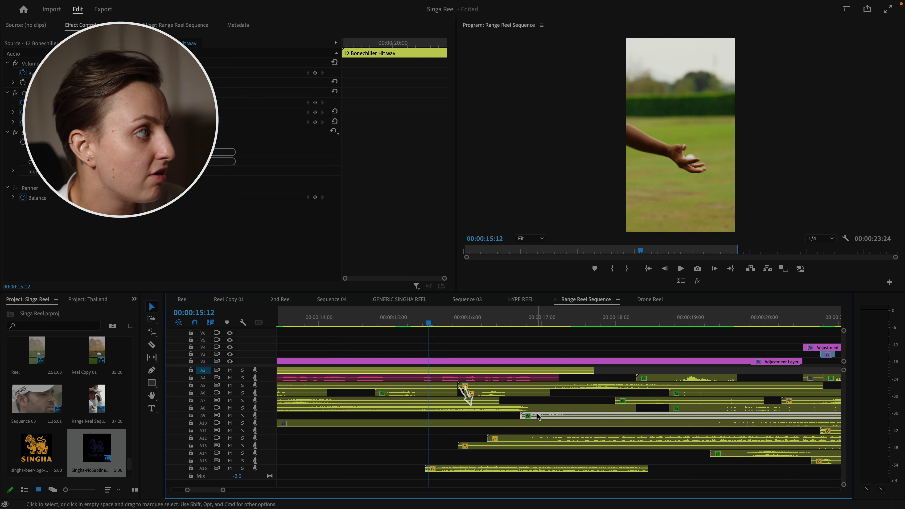
left_click(360, 328)
key("space")
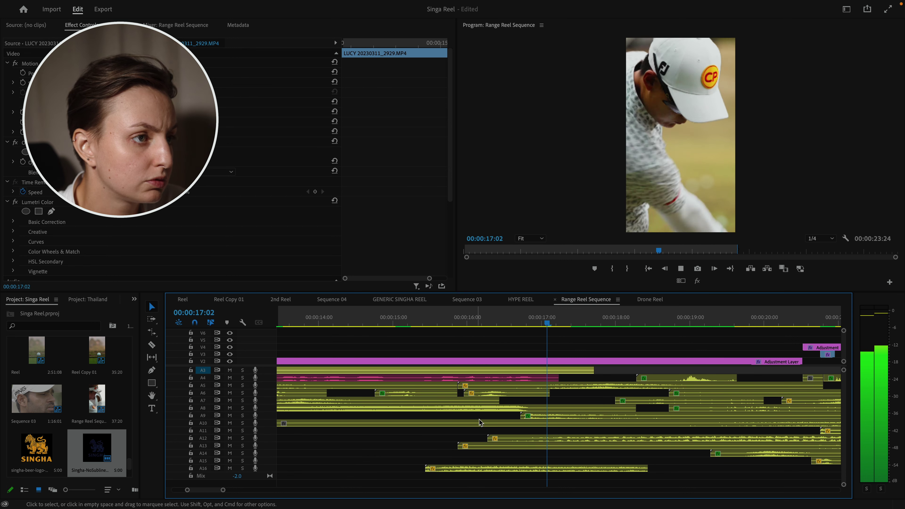
key("space")
left_click(517, 324)
key("a")
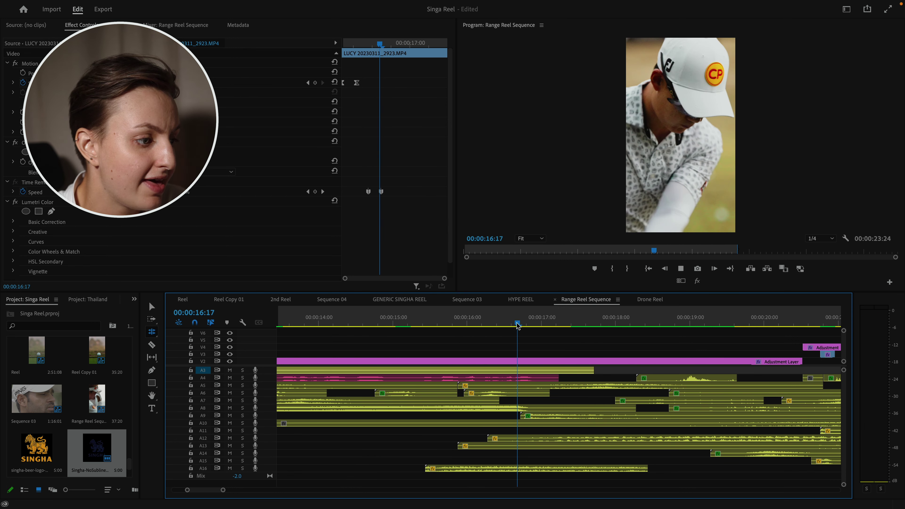
key("space")
left_click(453, 322)
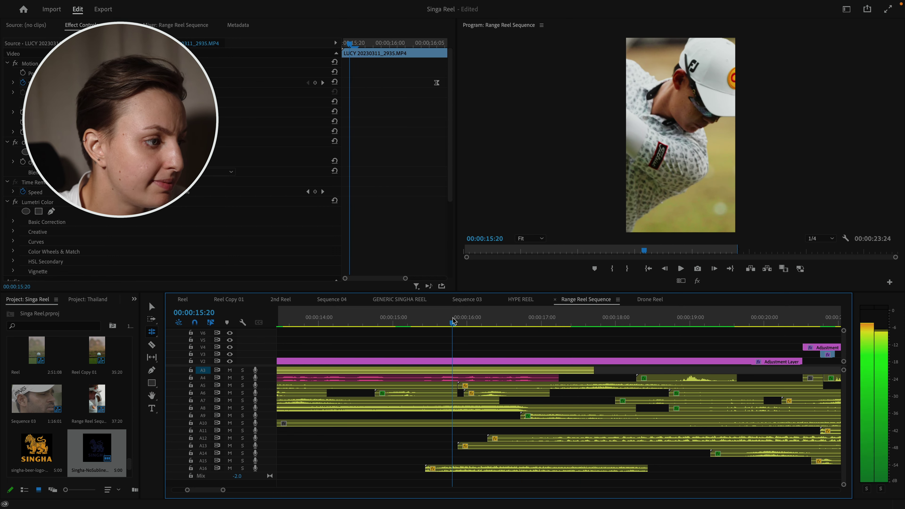
key("v")
left_click(501, 392)
left_click(399, 396)
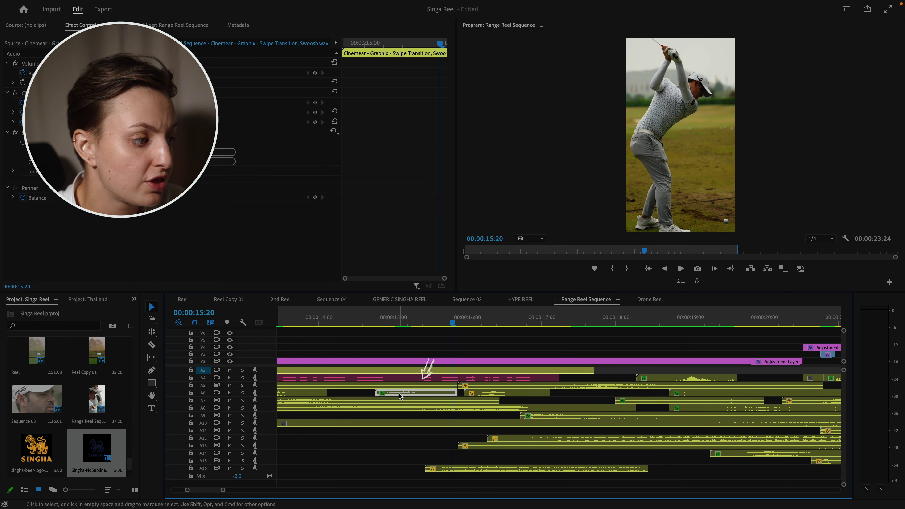
left_click(352, 324)
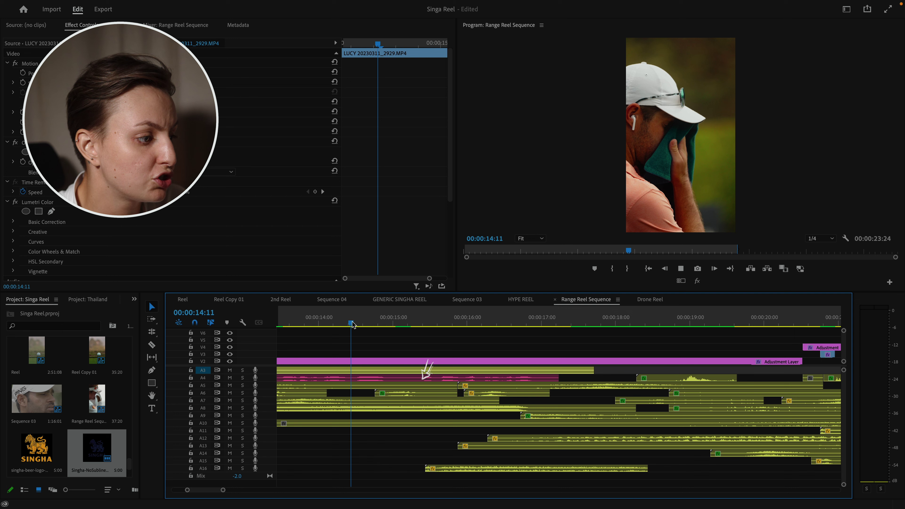
key("space")
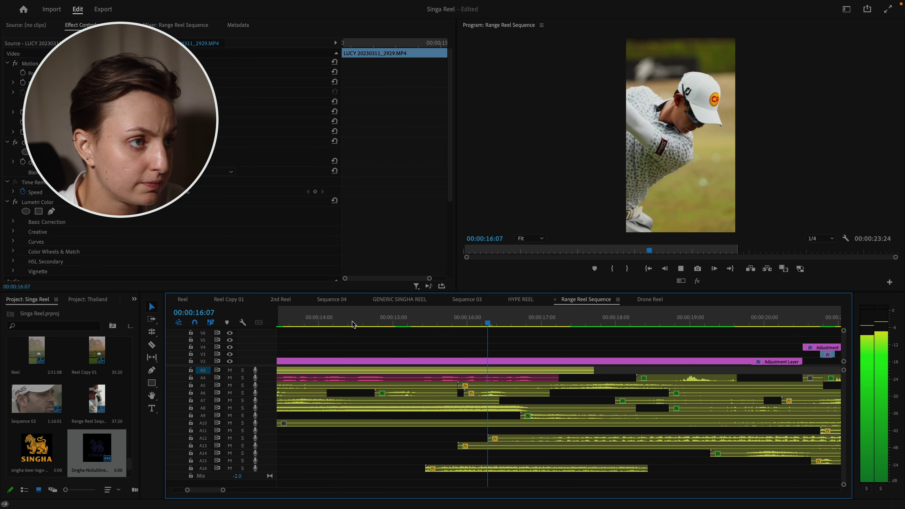
key("space")
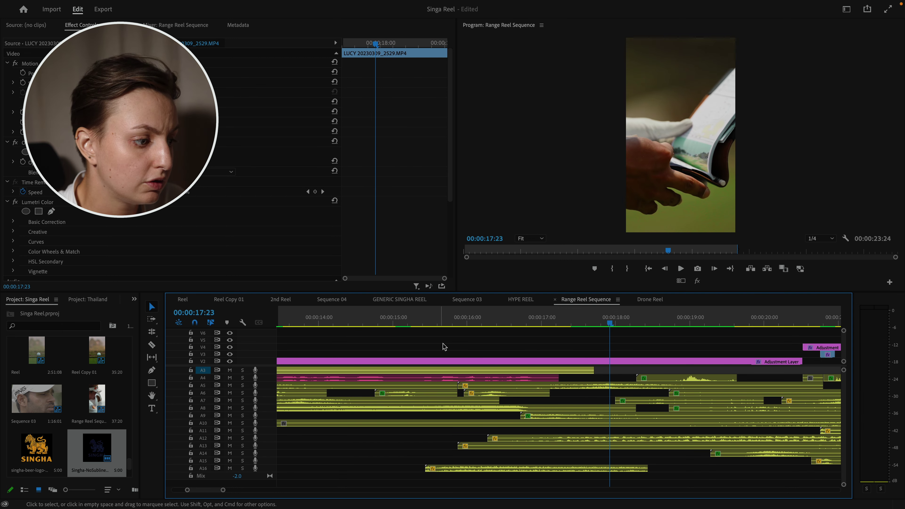
scroll(581, 453, "right", 5)
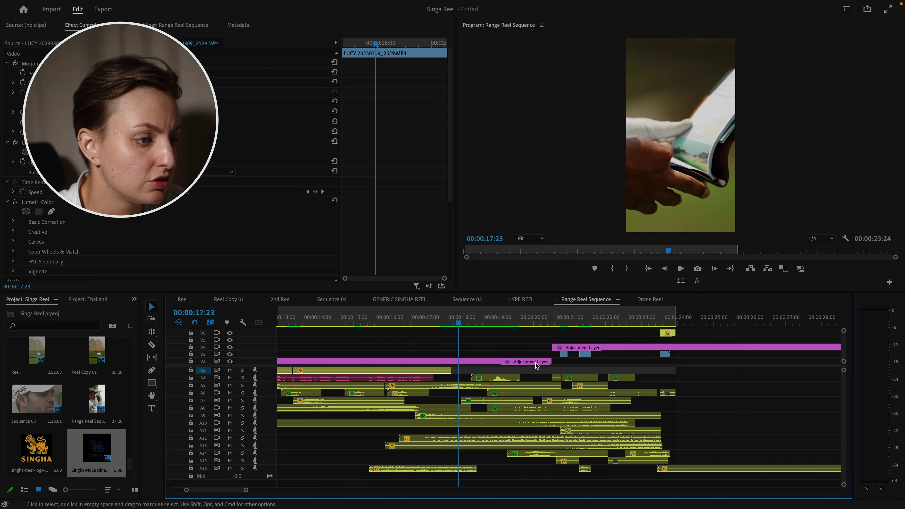
left_click(493, 454)
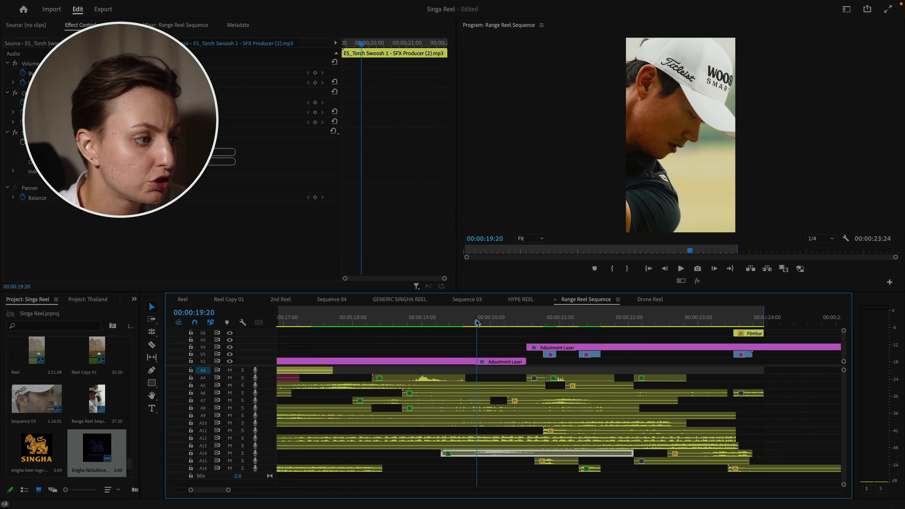
left_click_drag(477, 323, 543, 323)
left_click(552, 461)
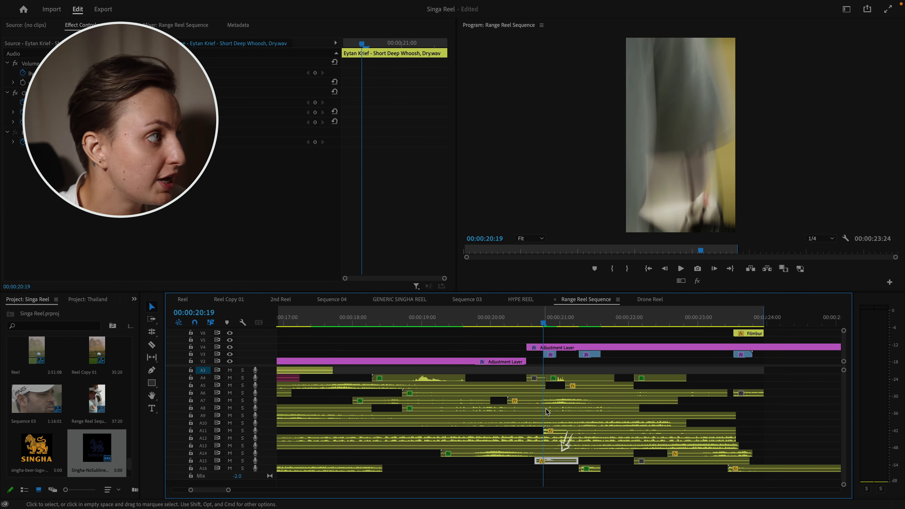
left_click(560, 400)
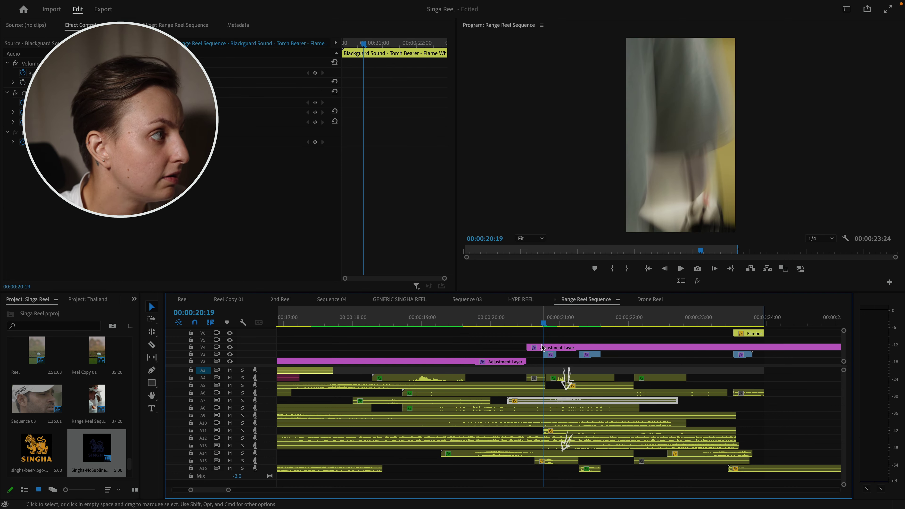
left_click_drag(542, 318, 546, 318)
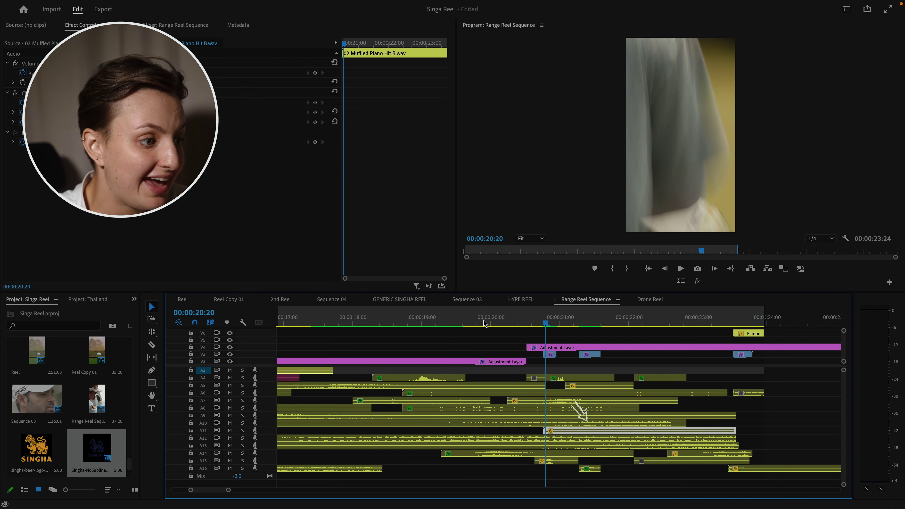
key("Down")
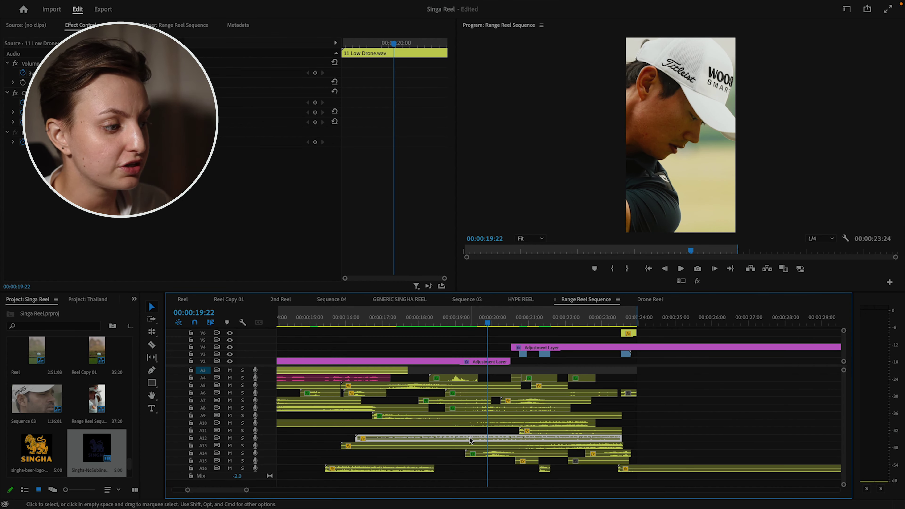
Solo track A12, play it from 16:13 to 22:11, then un-solo it
left_click(365, 321)
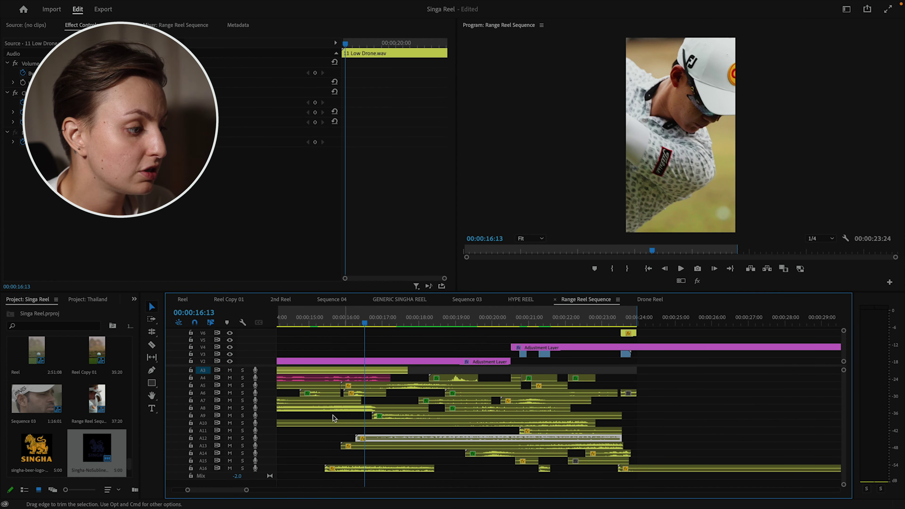
left_click(242, 438)
key("space")
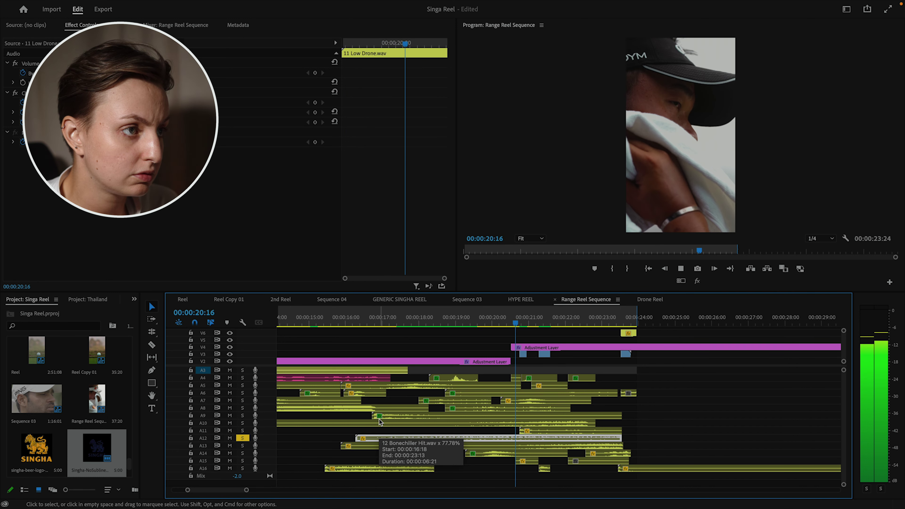
key("space")
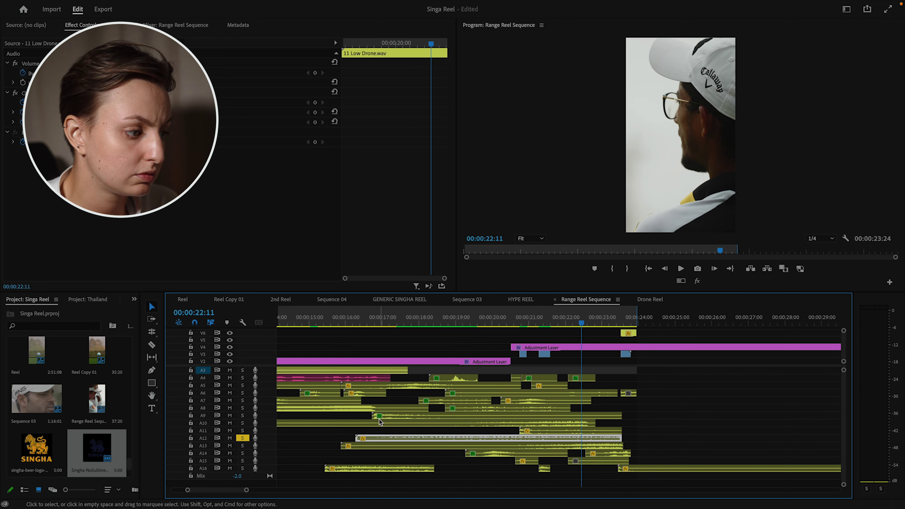
left_click(243, 438)
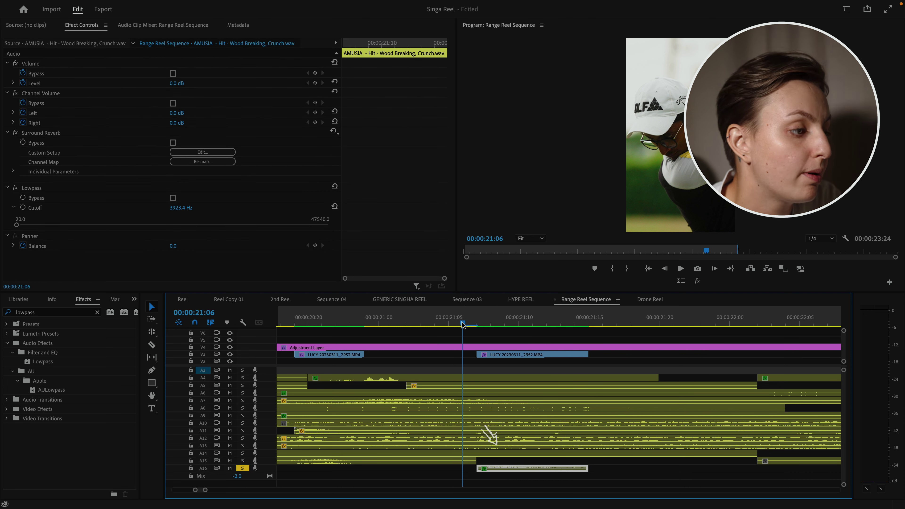
Play back the hit near 21:06 and add another Lowpass to the A16 clip
key("space")
key("space")
key("space")
key("space")
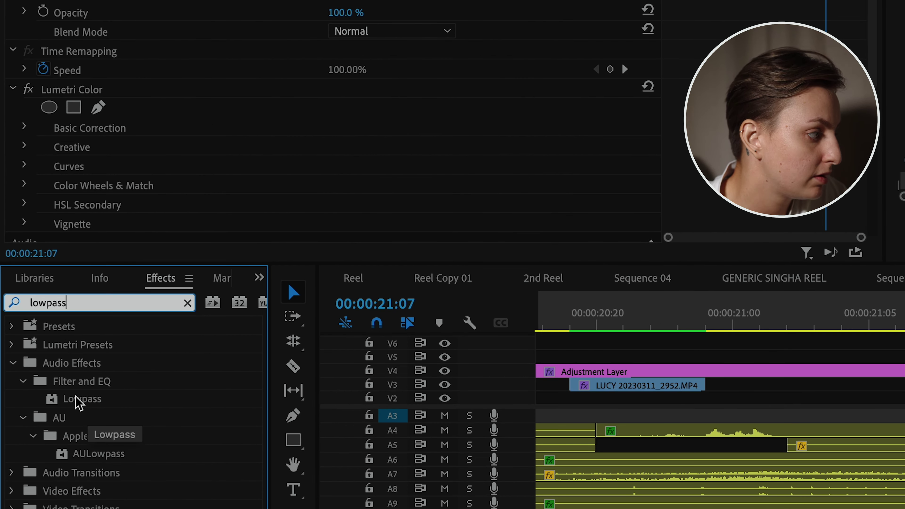
left_click_drag(81, 410, 904, 508)
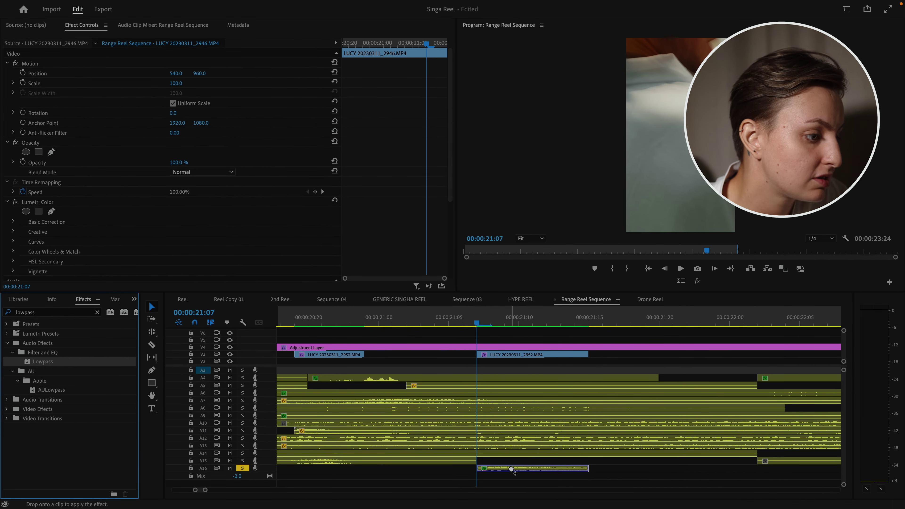
left_click_drag(512, 470, 512, 470)
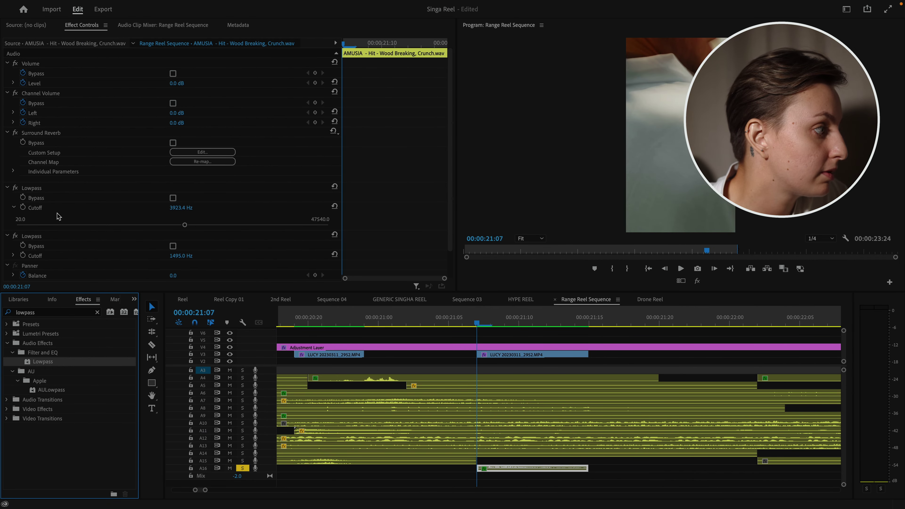
Delete the 3732.9 Hz Lowpass, keeping the 1495.0 Hz one; search Effects for 'sur'
left_click(13, 178)
left_click(14, 178)
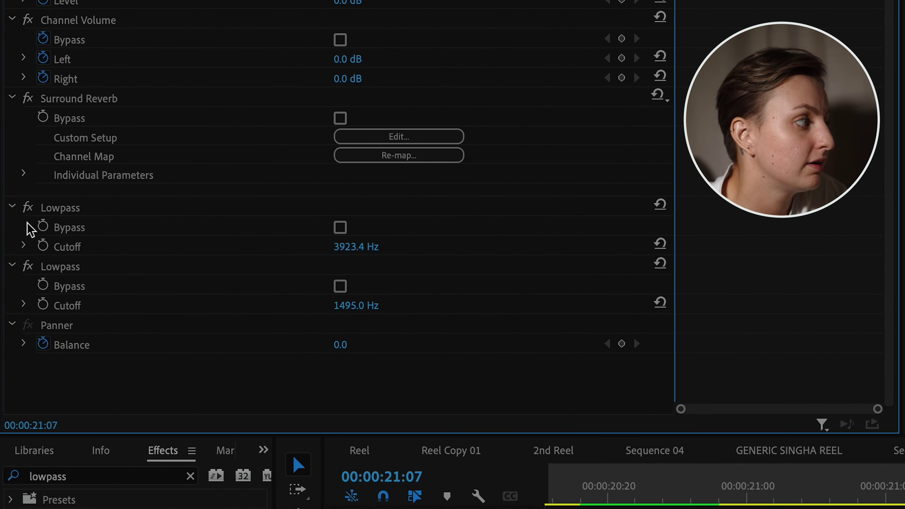
left_click(24, 245)
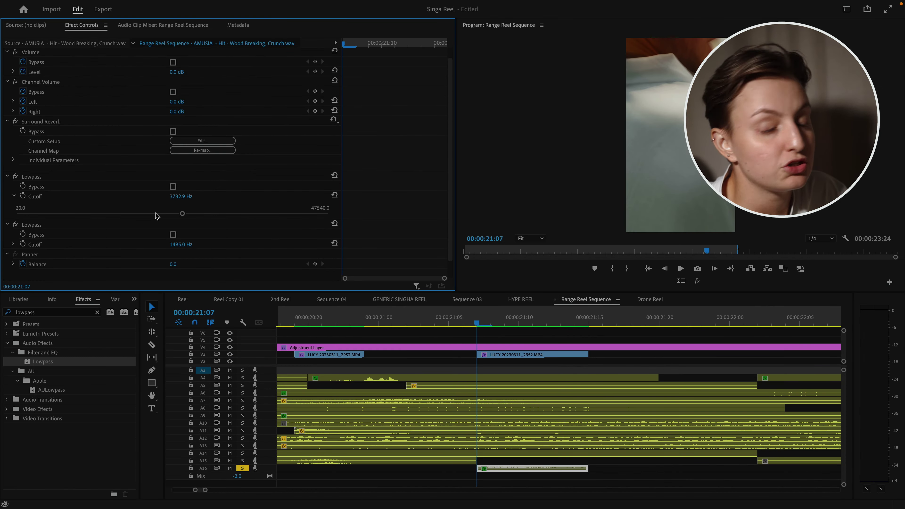
left_click(35, 177)
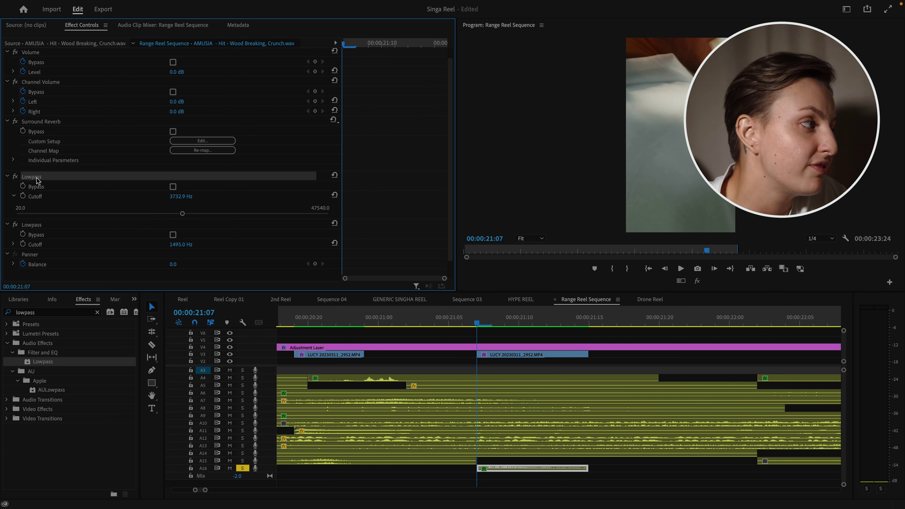
key("Delete")
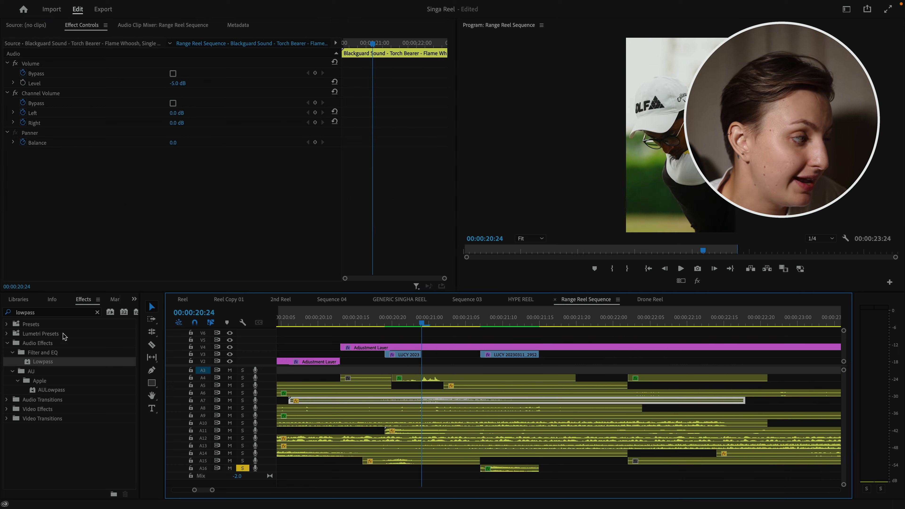
left_click(50, 312)
type("s")
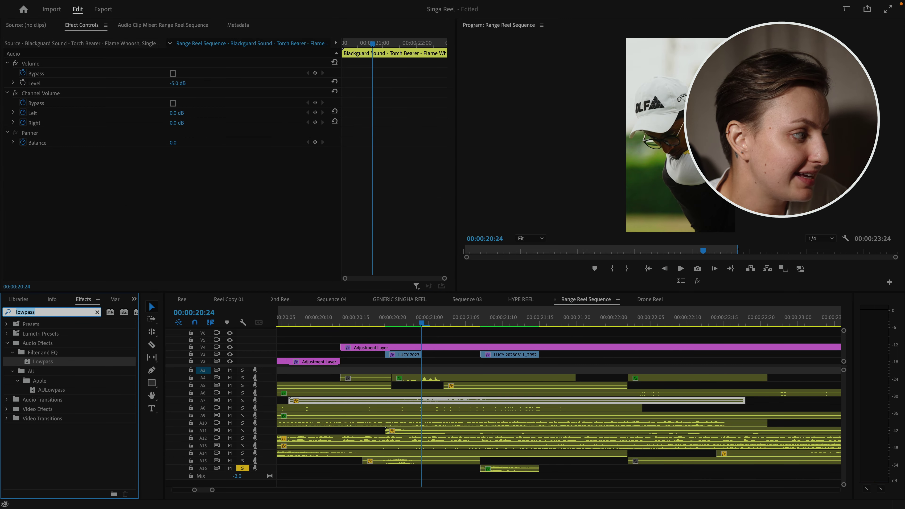